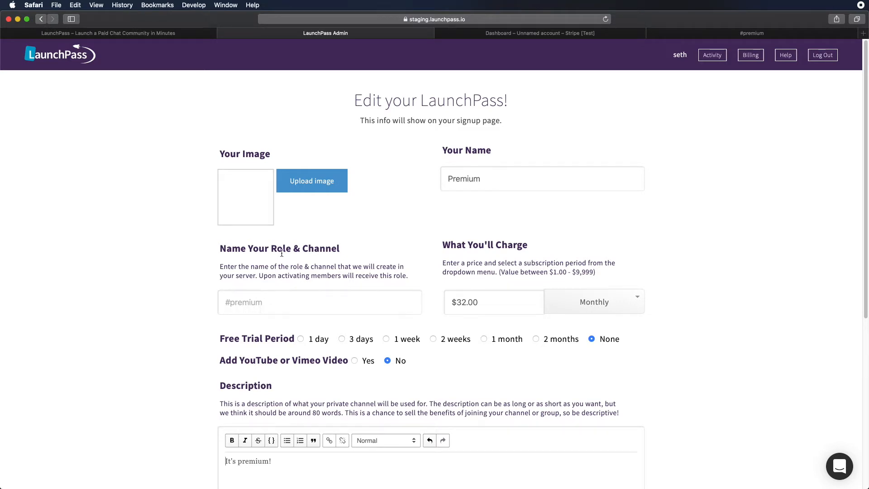
Switch to Discord and view the premium role in the JUnetester server's role settings
left_click(487, 36)
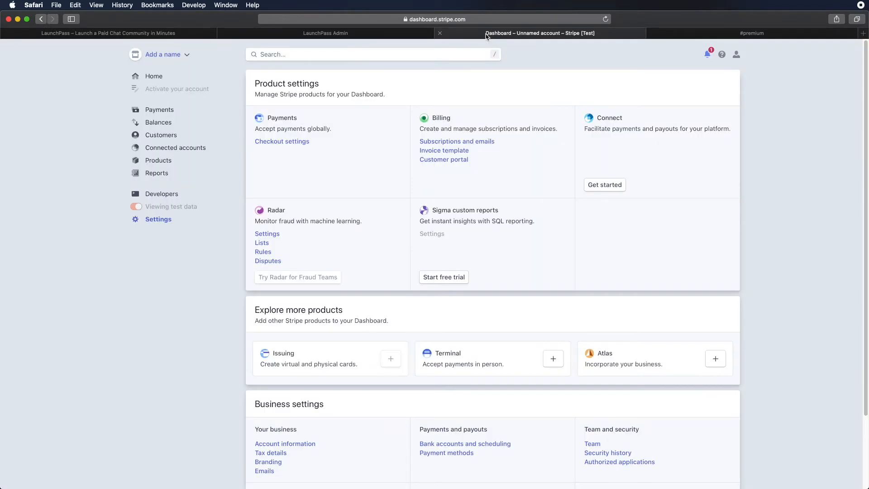
left_click(687, 36)
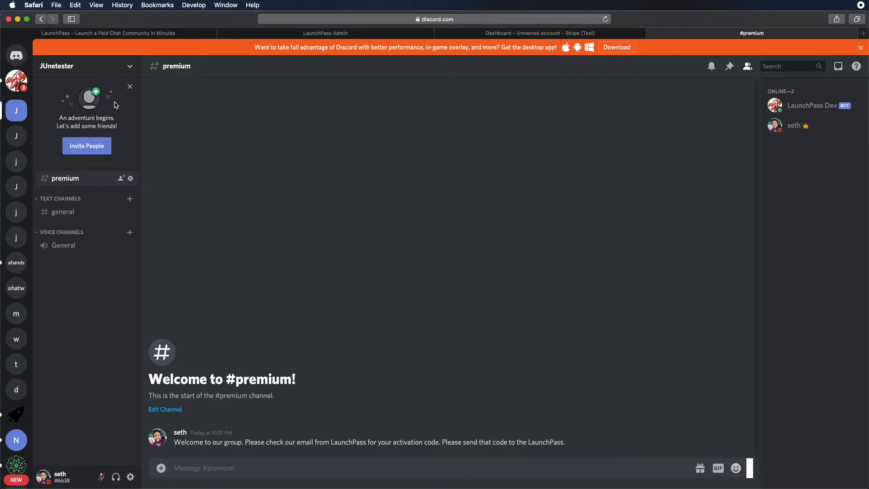
left_click(130, 67)
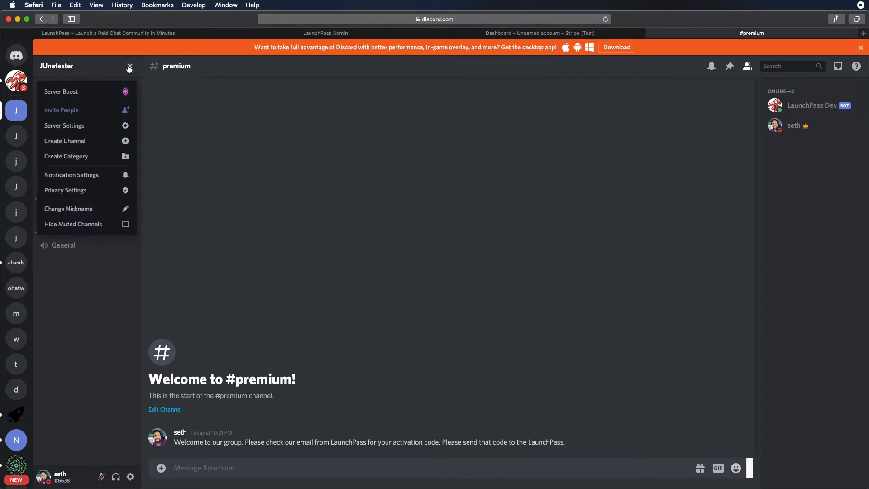
left_click(81, 127)
left_click(222, 99)
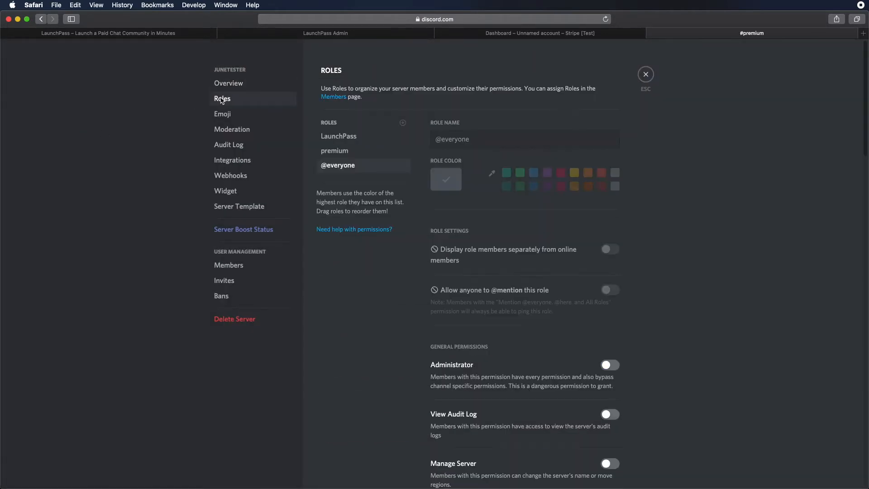
left_click(350, 152)
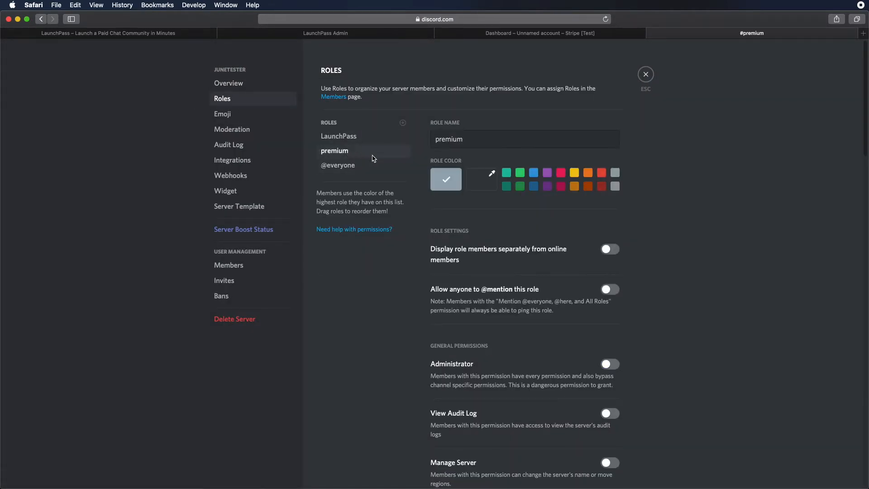
left_click(646, 75)
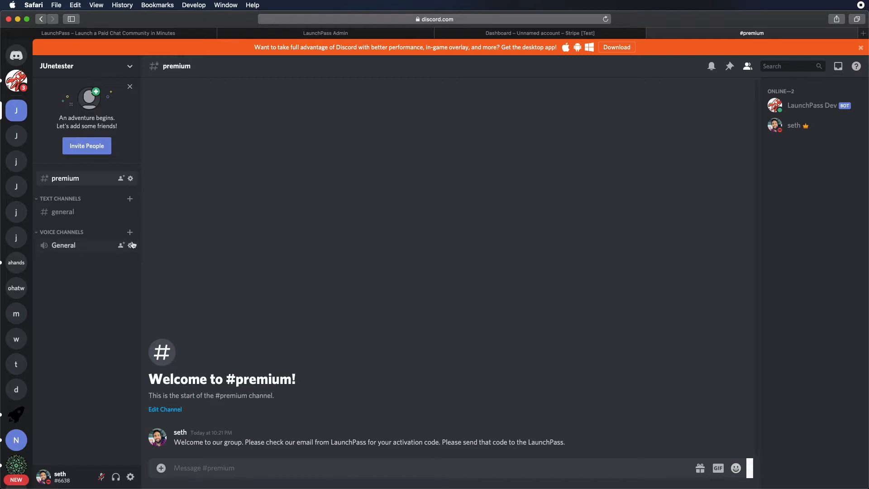
Create a text channel named goodstuff in the Text Channels category
left_click(130, 200)
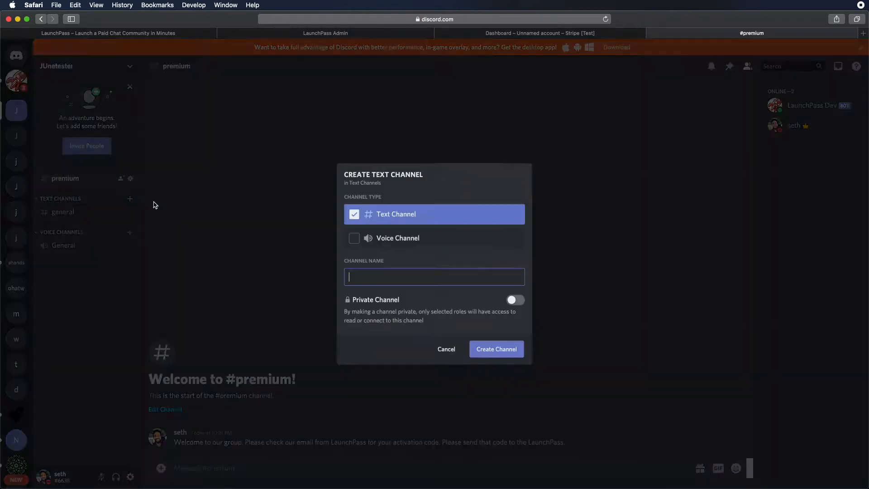
type("goodstuff")
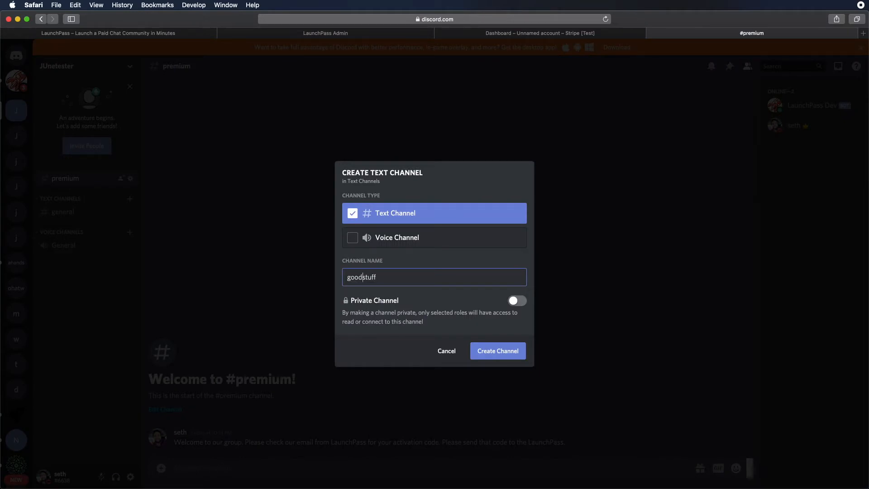
key("Return")
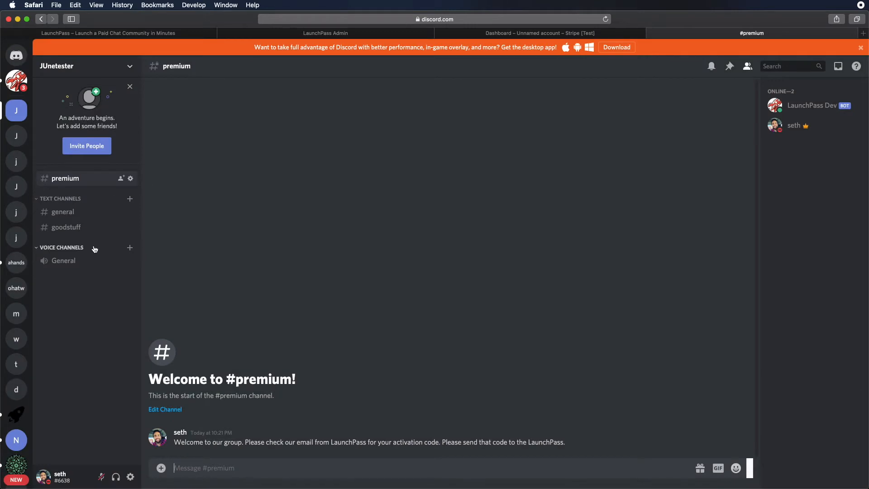
Add the premium role to the goodstuff channel's permissions
left_click(70, 228)
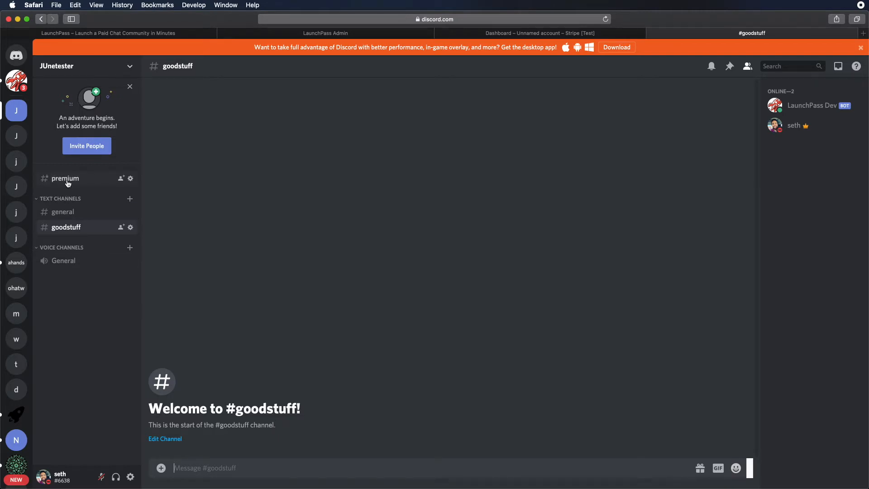
left_click(131, 230)
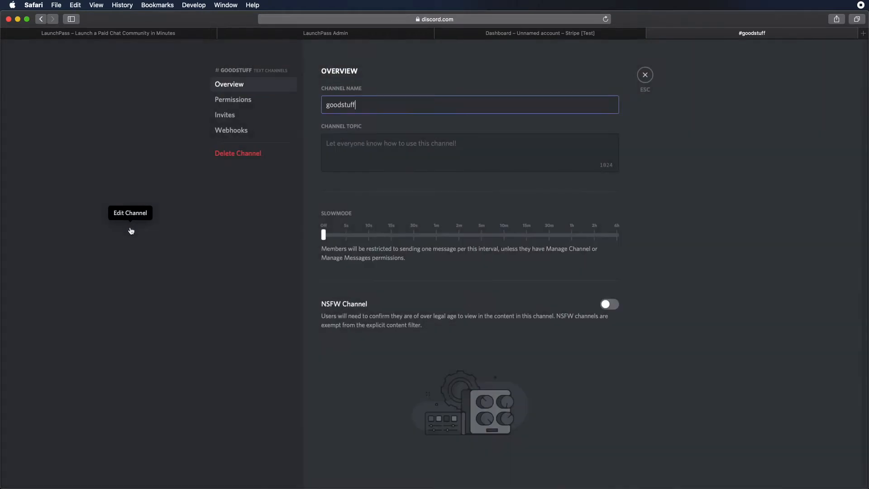
left_click(249, 99)
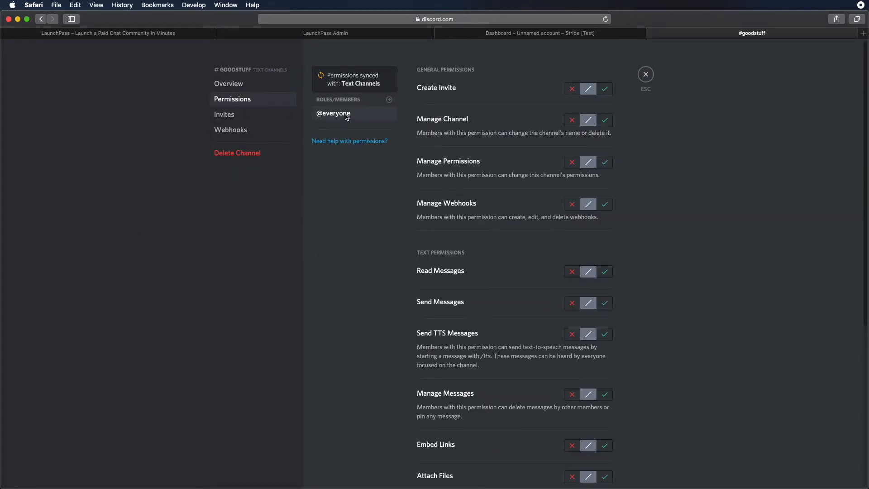
left_click(390, 100)
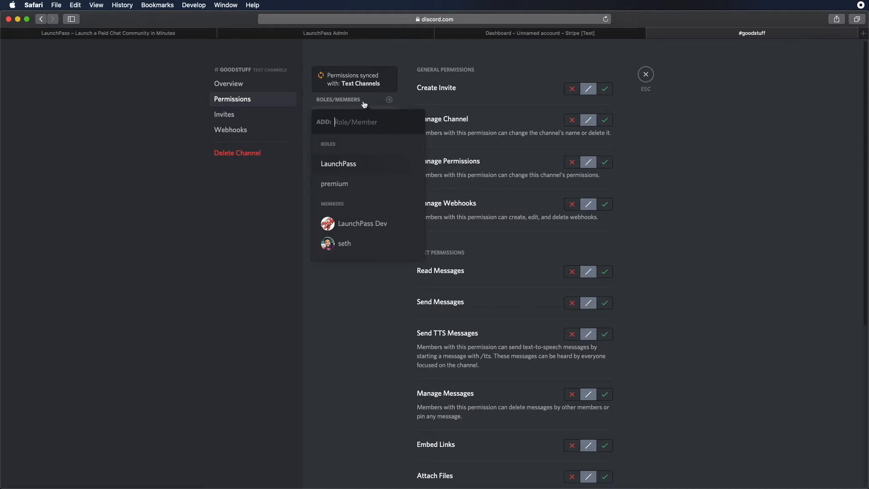
left_click(347, 184)
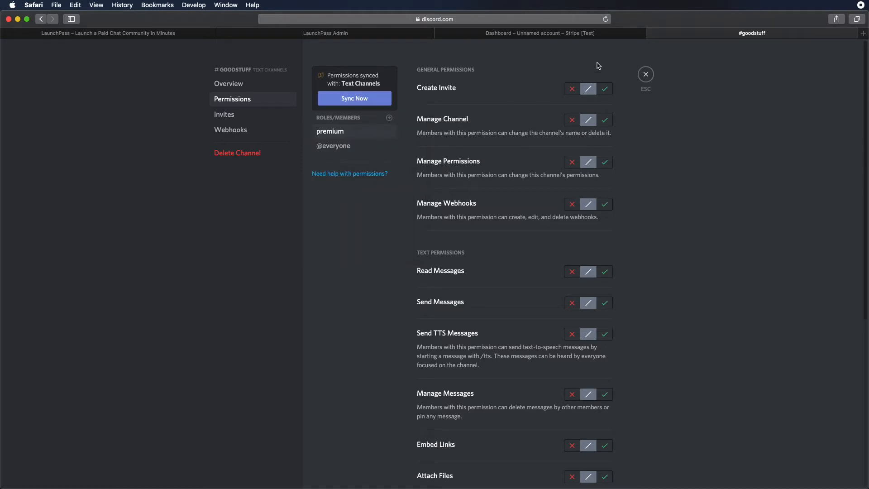
left_click(333, 149)
left_click(572, 272)
left_click(572, 303)
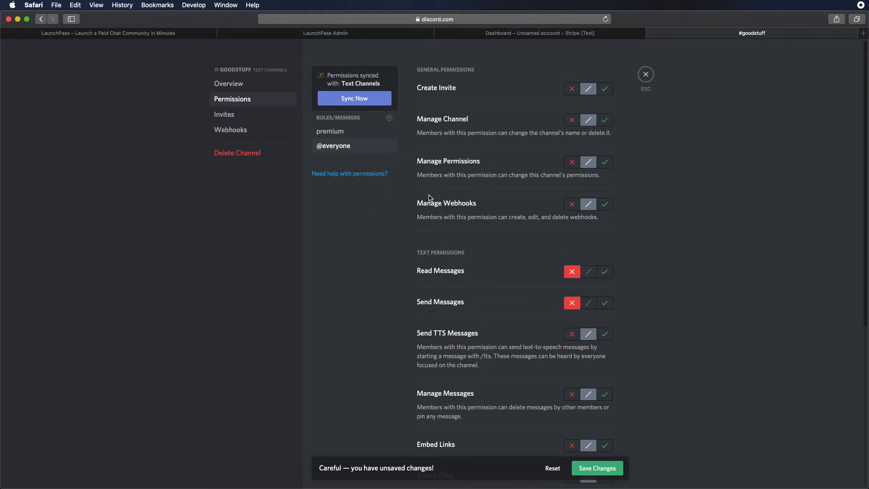
Allow Read Messages and Send Messages for the premium role in goodstuff, and save the channel's permission changes
left_click(335, 134)
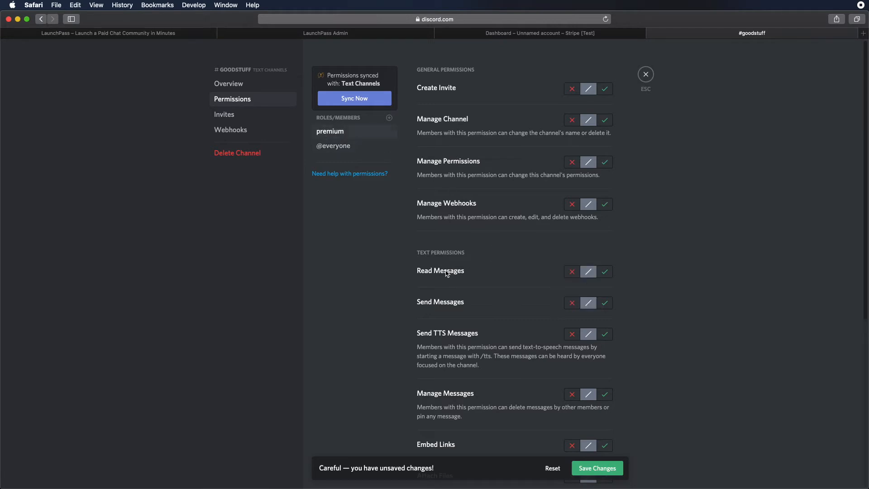
left_click(605, 272)
left_click(605, 304)
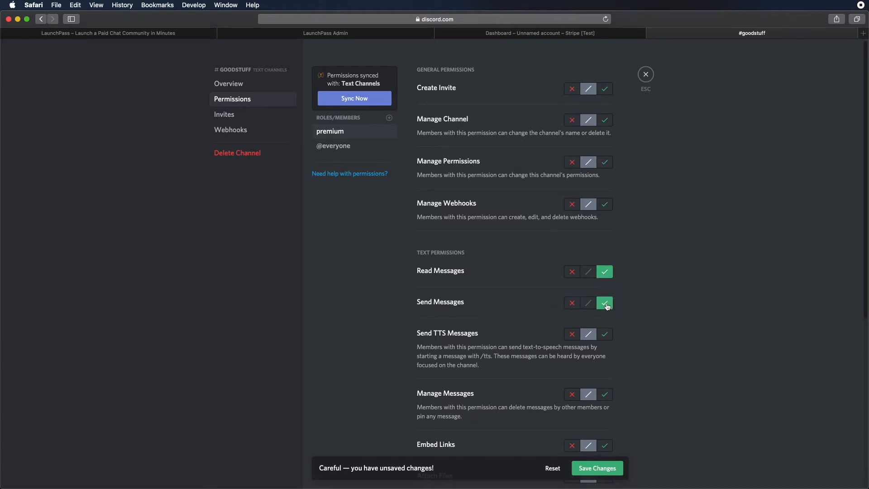
left_click(594, 469)
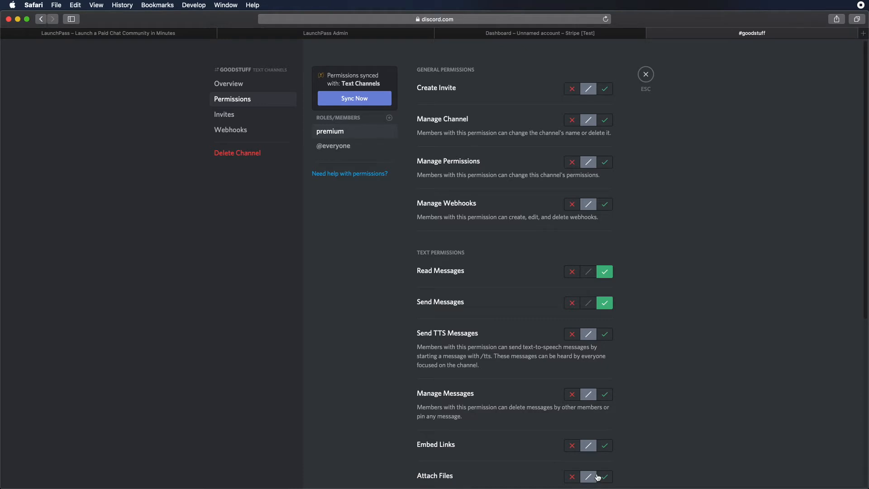
left_click(645, 74)
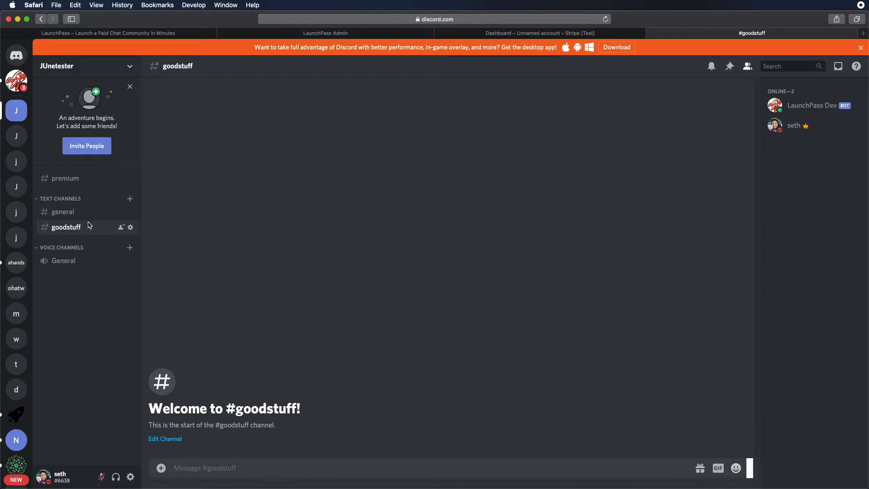
Open the premium channel and examine its welcome message about the activation code
left_click(81, 182)
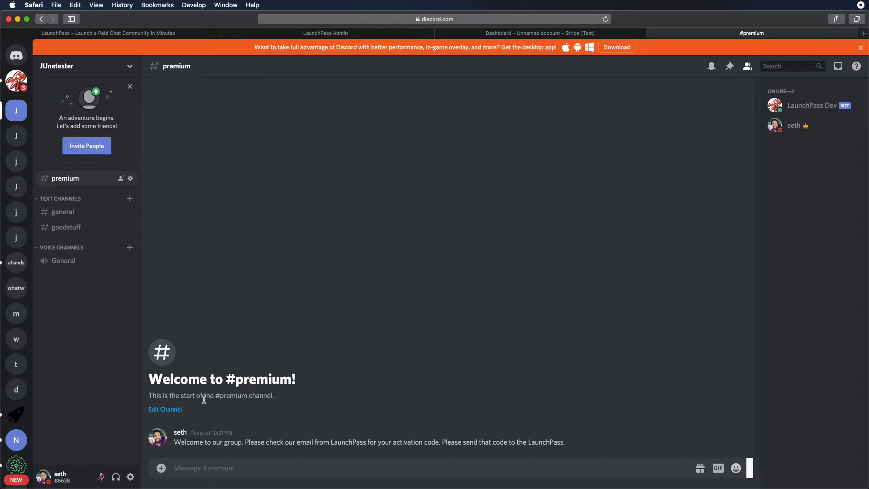
left_click_drag(176, 443, 251, 443)
left_click(245, 444)
left_click(130, 180)
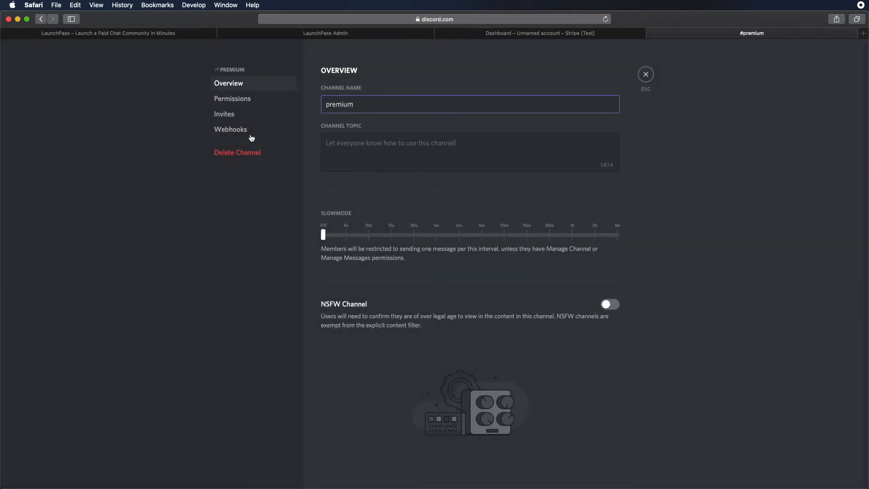
left_click(246, 100)
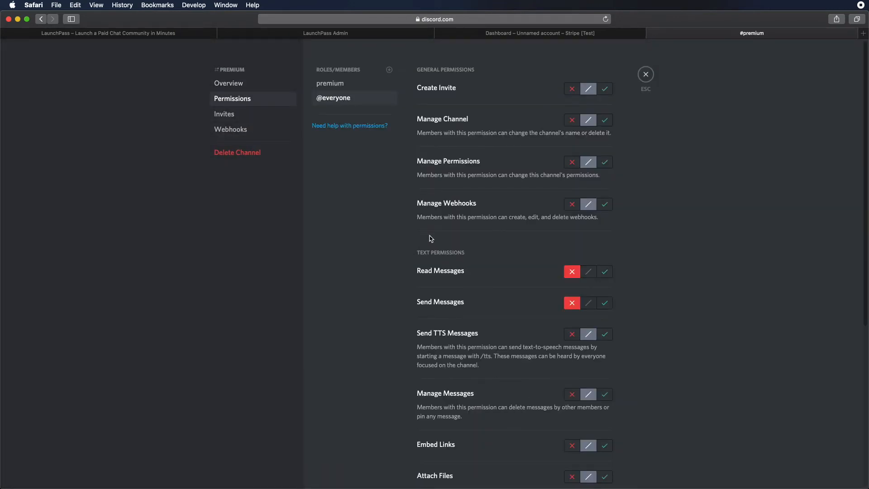
left_click(347, 86)
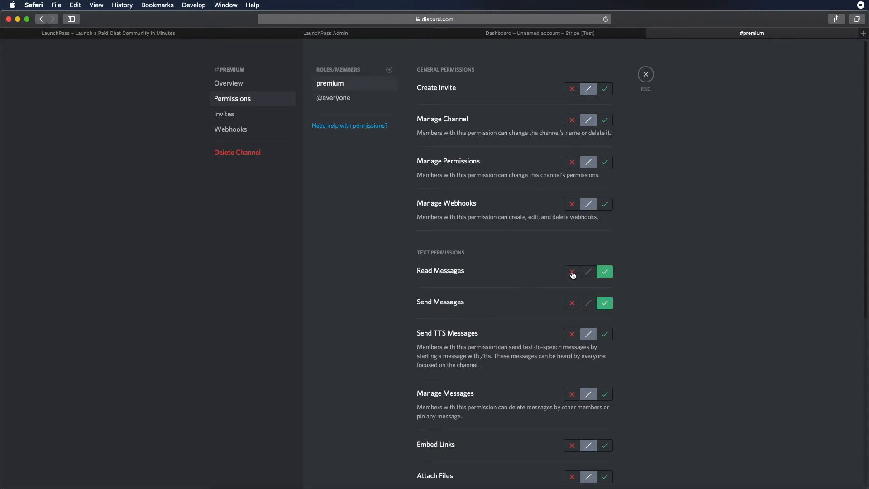
left_click(342, 98)
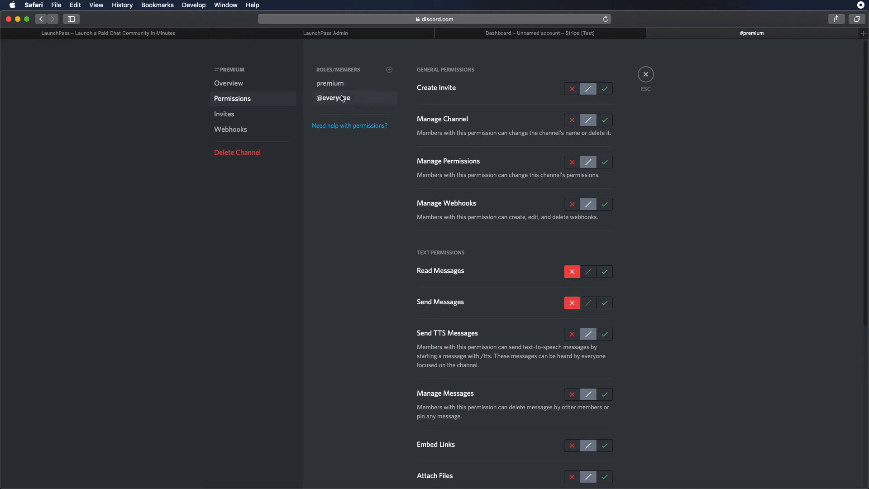
left_click(606, 273)
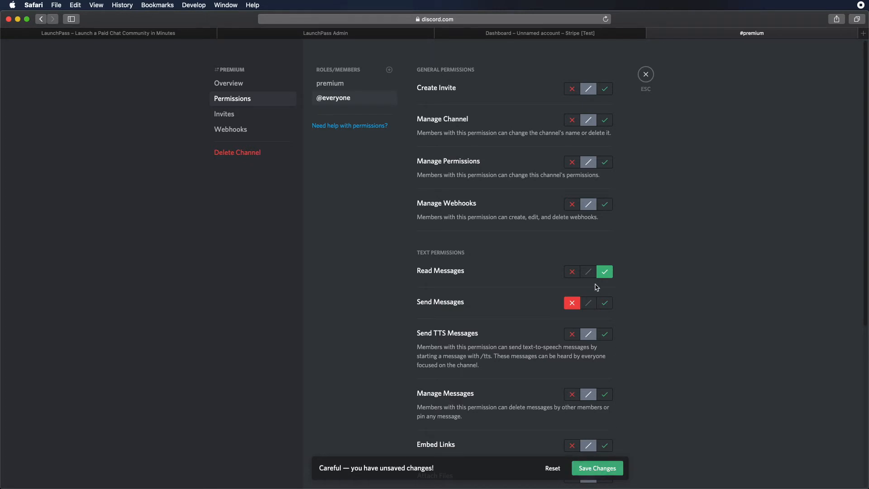
left_click(591, 469)
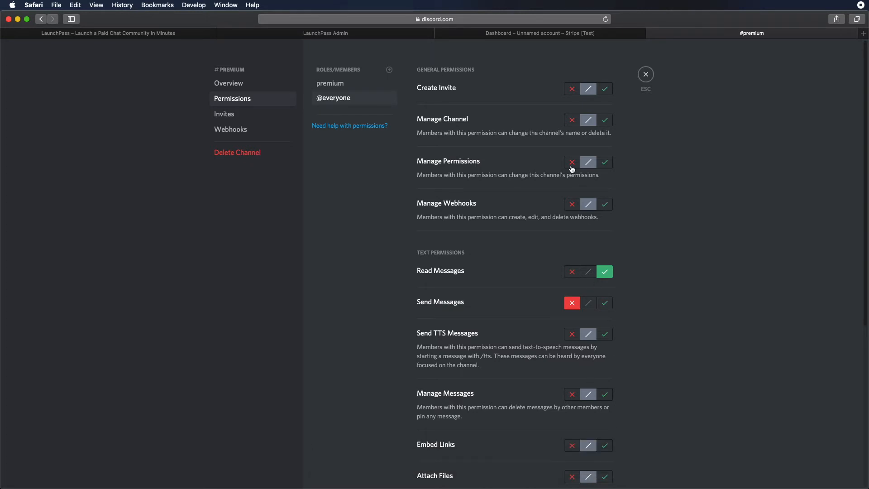
left_click(651, 75)
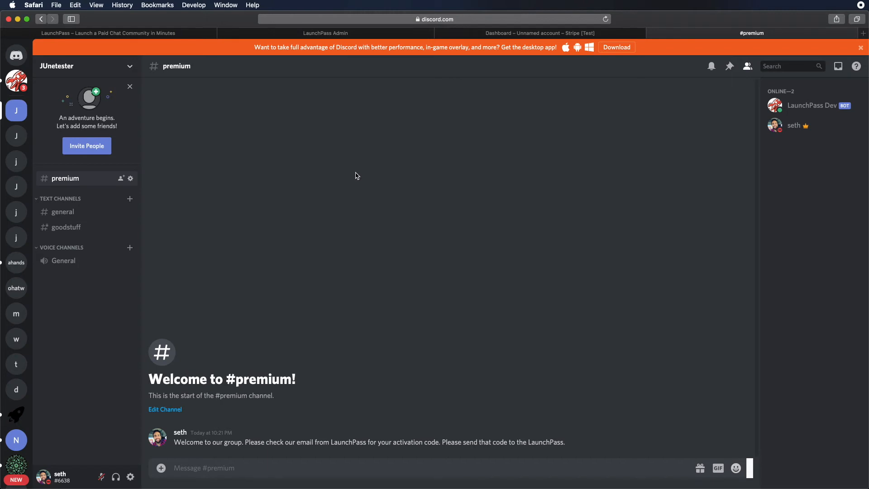
View the list of roles in the JUnetester server settings
left_click(129, 67)
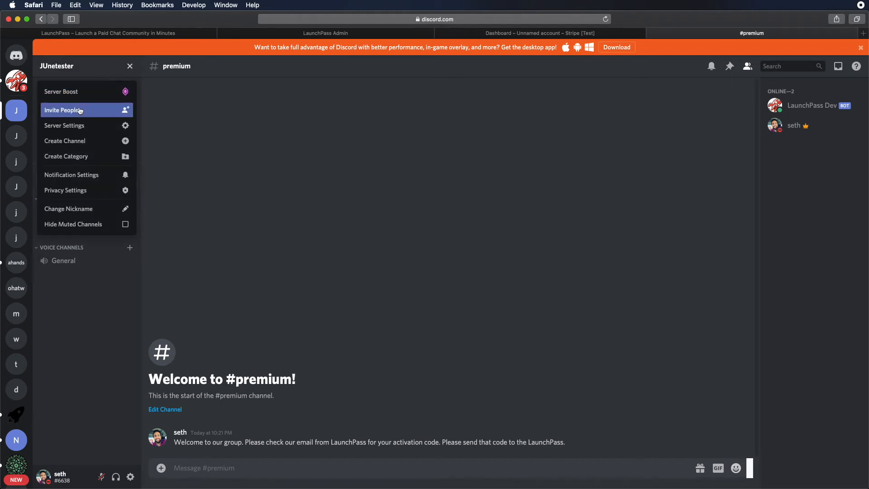
left_click(80, 128)
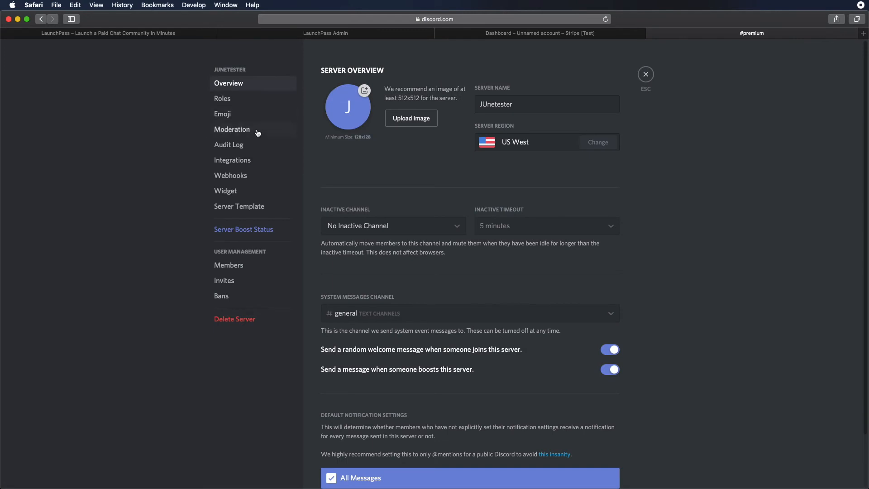
left_click(228, 100)
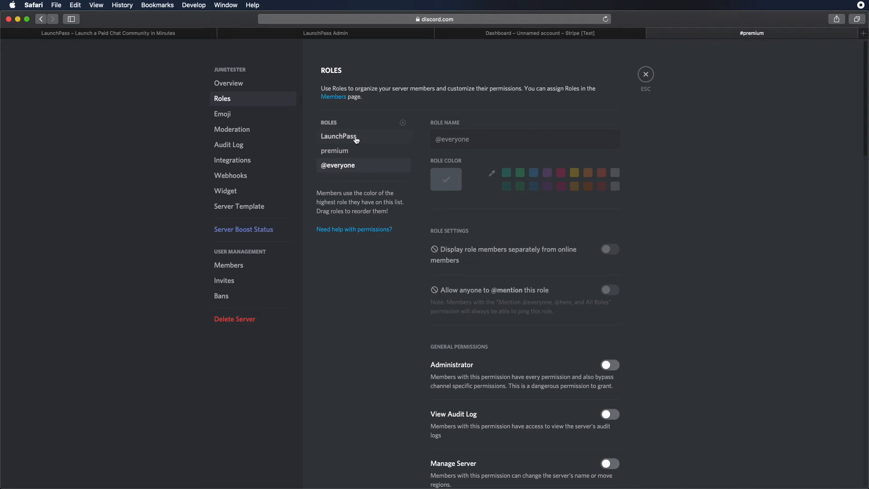
left_click(646, 74)
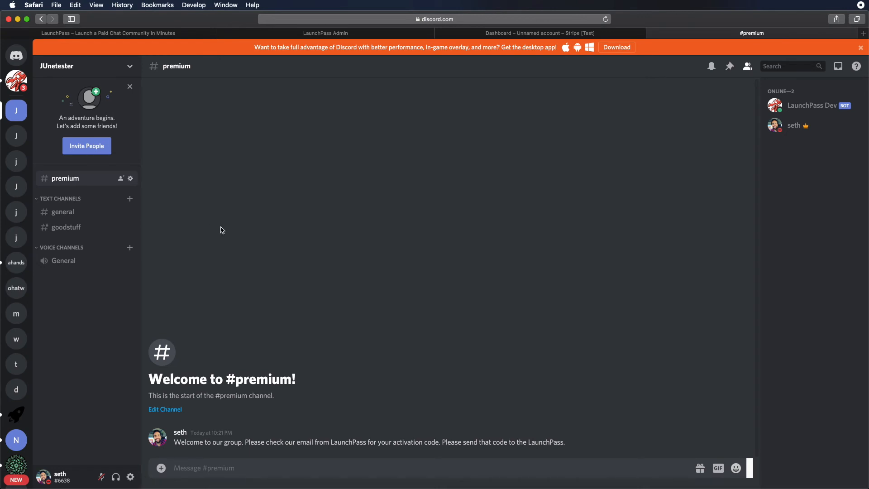
Create a text channel named launchpass in the Text Channels category and open it
left_click(130, 200)
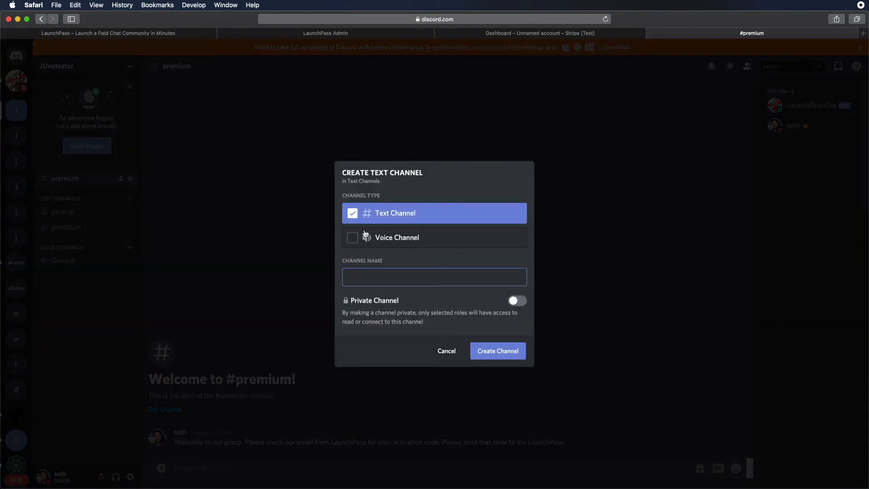
type("launchpass")
left_click(496, 355)
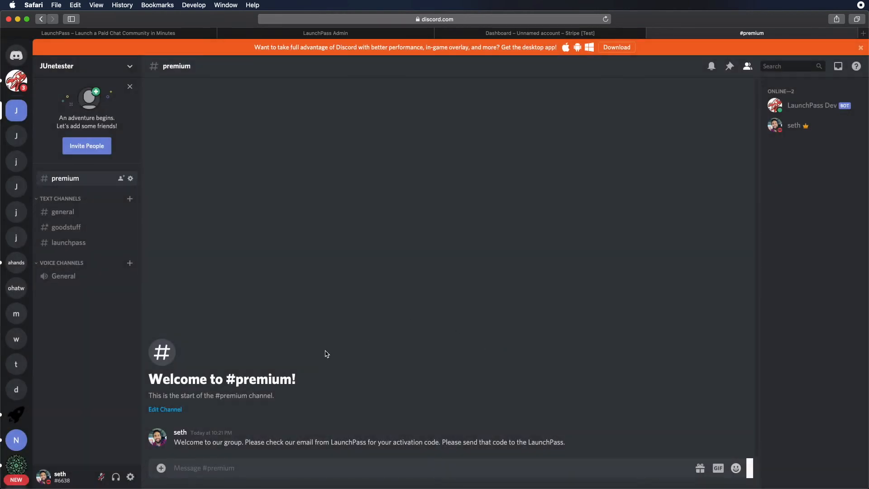
left_click(81, 246)
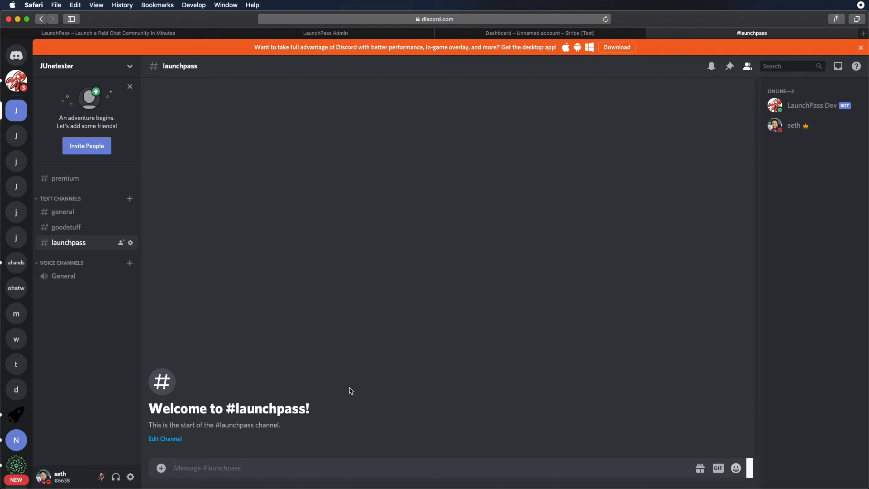
Switch to the Stripe dashboard, look through its settings overview, and open the Subscriptions and emails settings under Billing
left_click(510, 34)
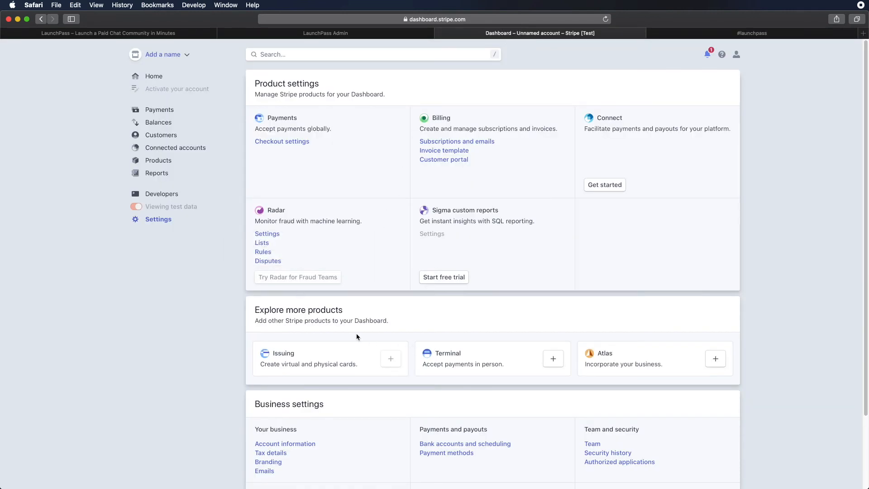
scroll(316, 299, "down", 4)
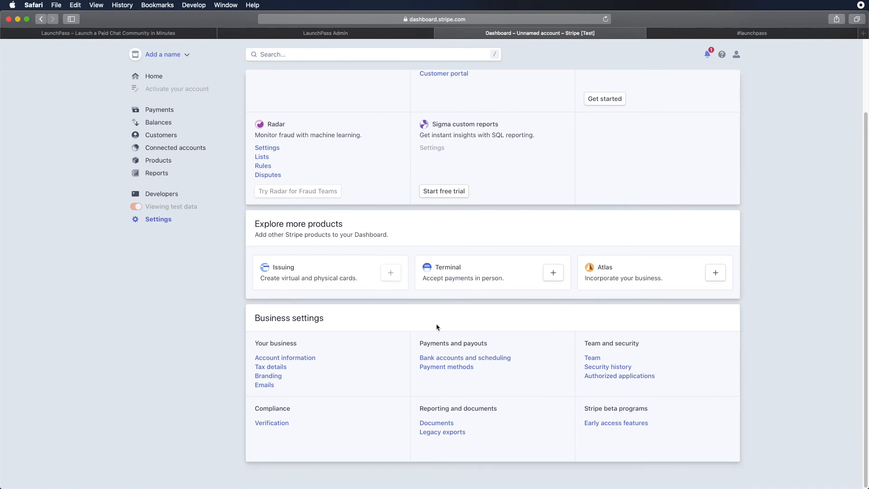
scroll(466, 345, "up", 4)
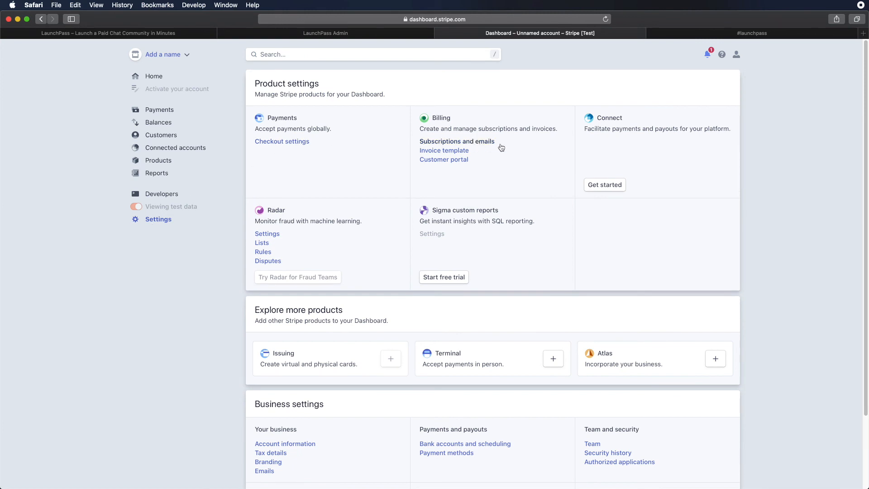
left_click(474, 143)
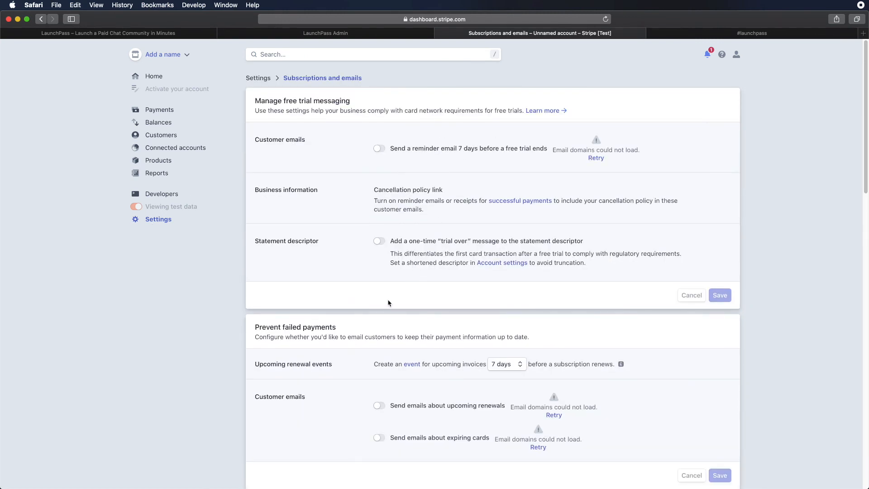
Try a Smart Retries period of 3 weeks for failed payments, set it back to 1 week, and check the available periods
scroll(330, 312, "down", 5)
scroll(329, 313, "down", 5)
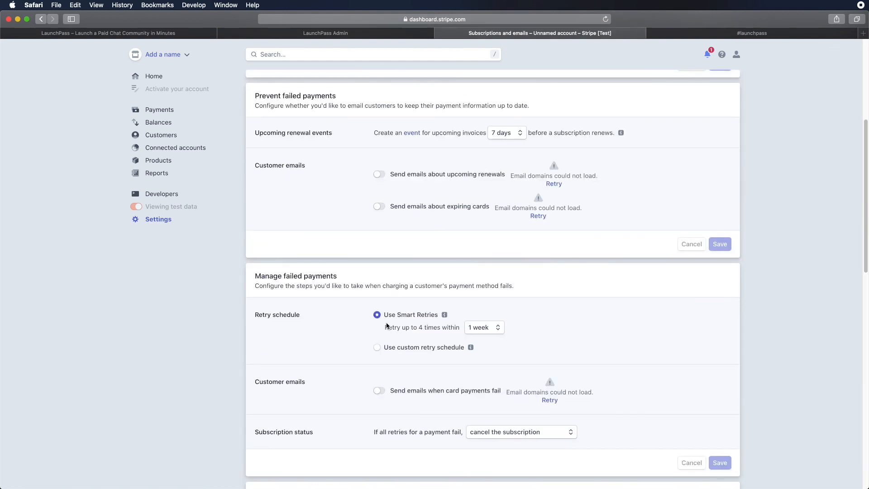
left_click(486, 331)
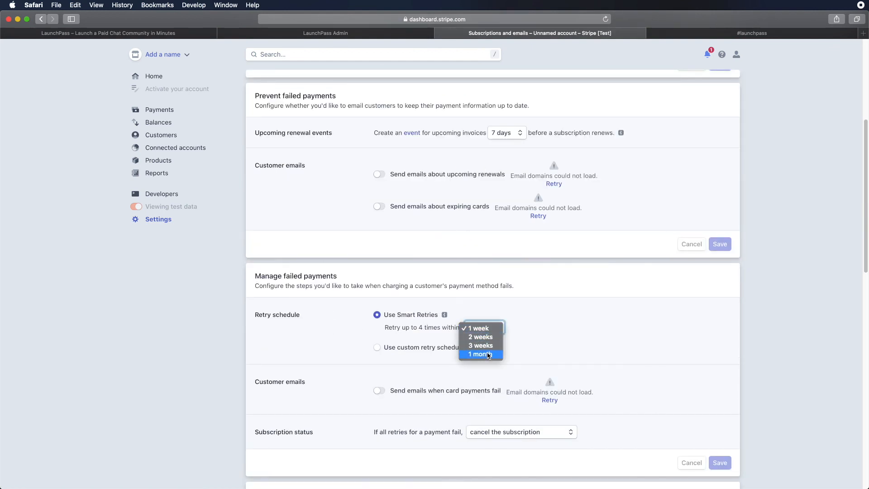
left_click(583, 350)
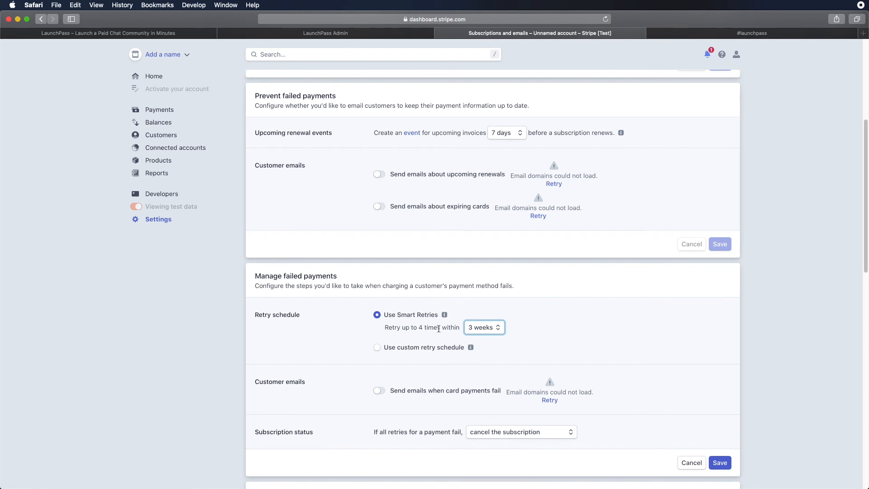
left_click(483, 329)
left_click(487, 312)
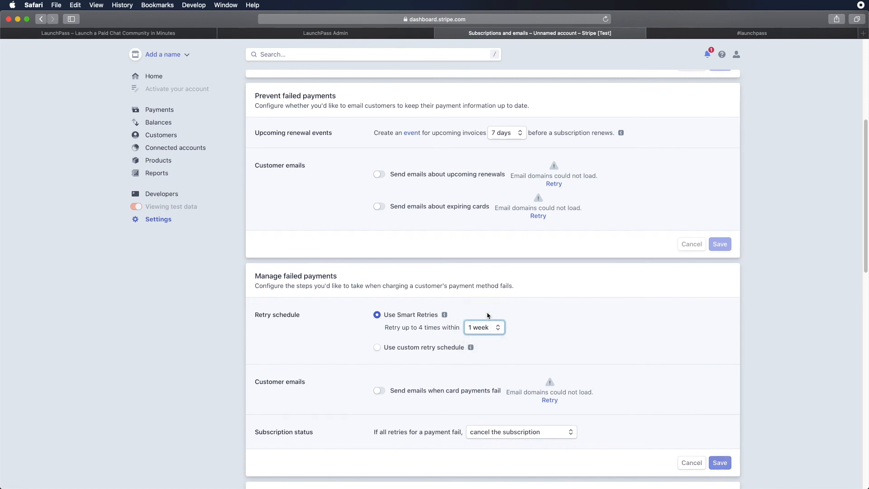
left_click(492, 324)
left_click(569, 322)
Switch from the Stripe settings to the LaunchPass home page
left_click(332, 35)
left_click(185, 34)
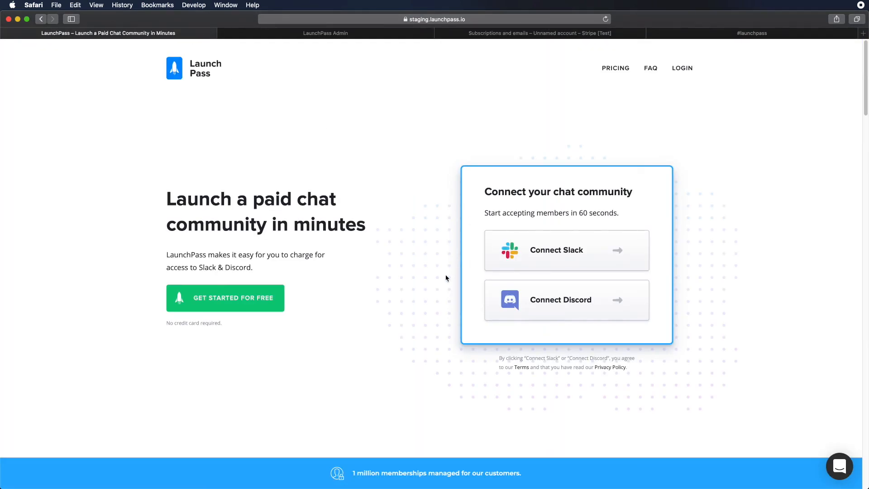